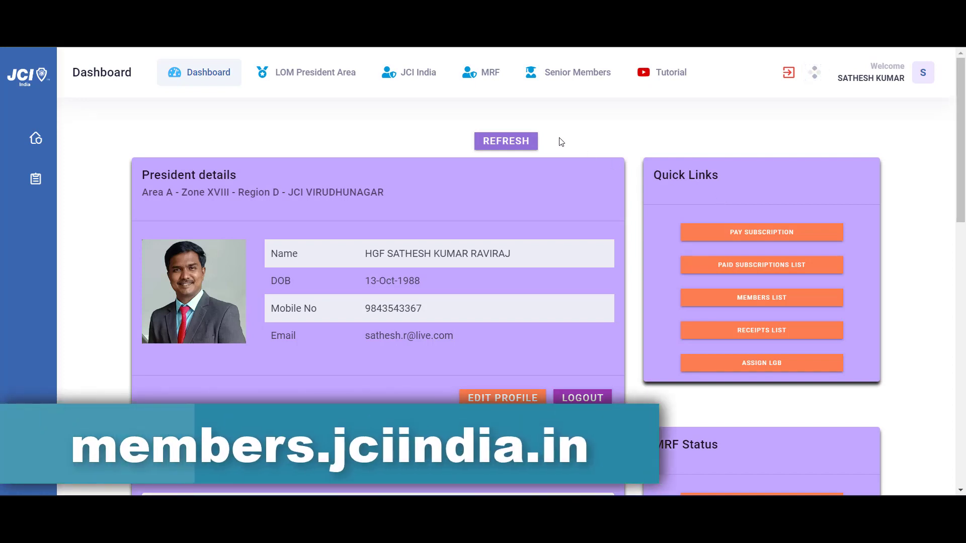
- Go to the Buy From a Jaycee list page from the JCI India menu
left_click(403, 72)
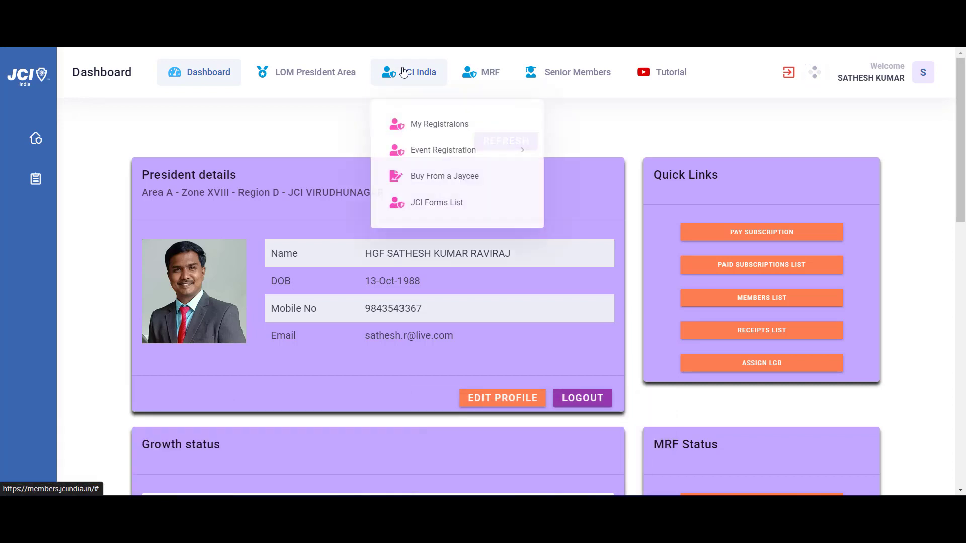
left_click(449, 180)
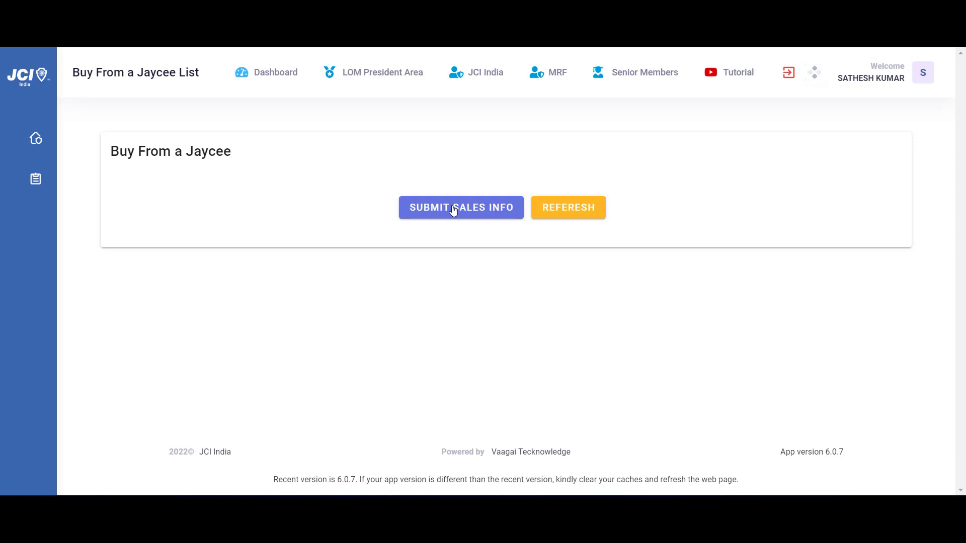
- Start a new sales info submission and review the Rs. 500, Rs. 10000 and Rs. 50000 transaction rules
left_click(454, 210)
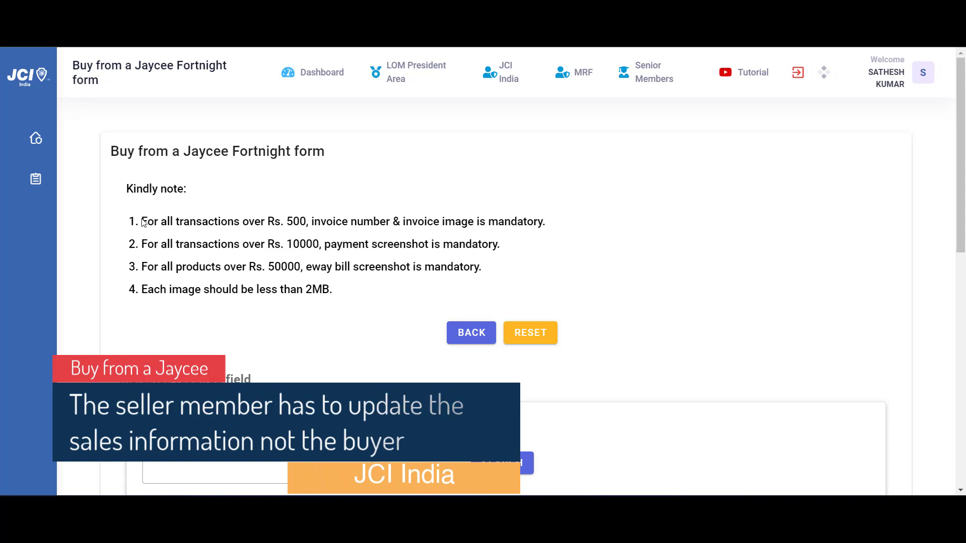
left_click_drag(143, 222, 550, 217)
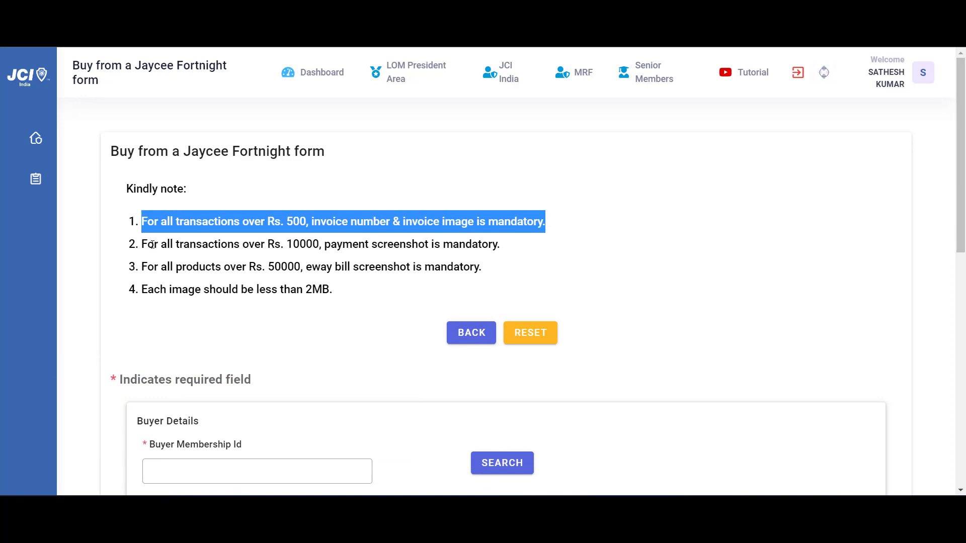
left_click_drag(143, 245, 508, 247)
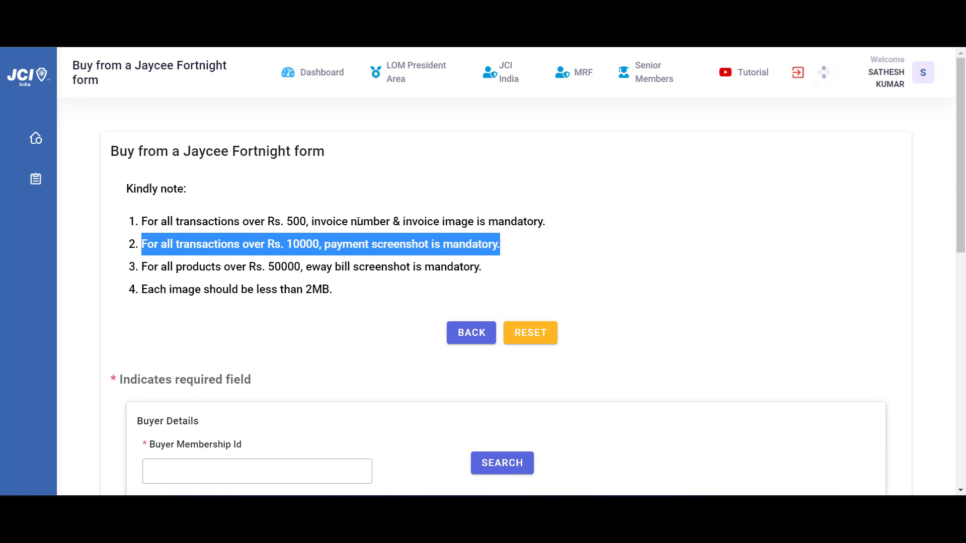
left_click_drag(317, 219, 512, 219)
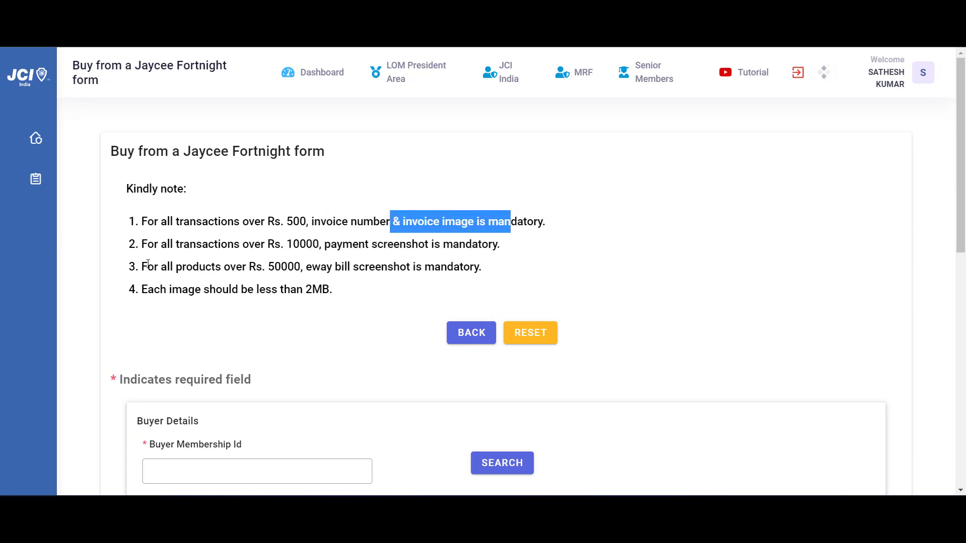
left_click_drag(143, 265, 492, 273)
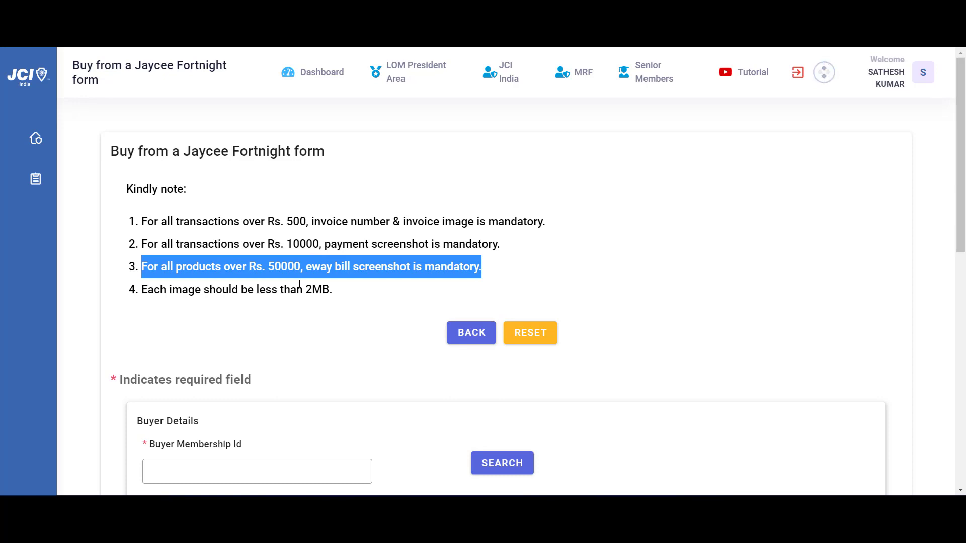
- Paste the buyer's membership ID and search to fetch the buyer's name
scroll(299, 284, "down", 3)
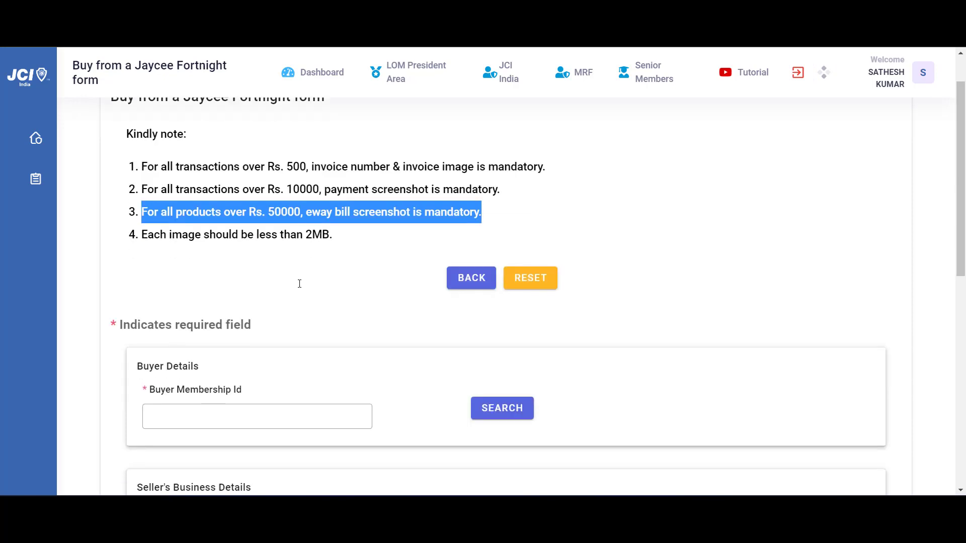
scroll(299, 284, "down", 1)
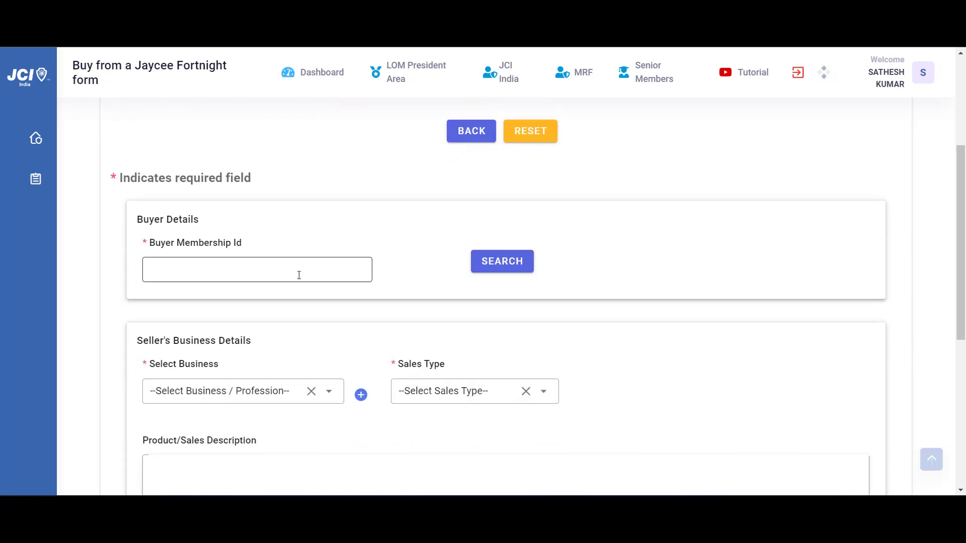
left_click(299, 275)
type("1454629")
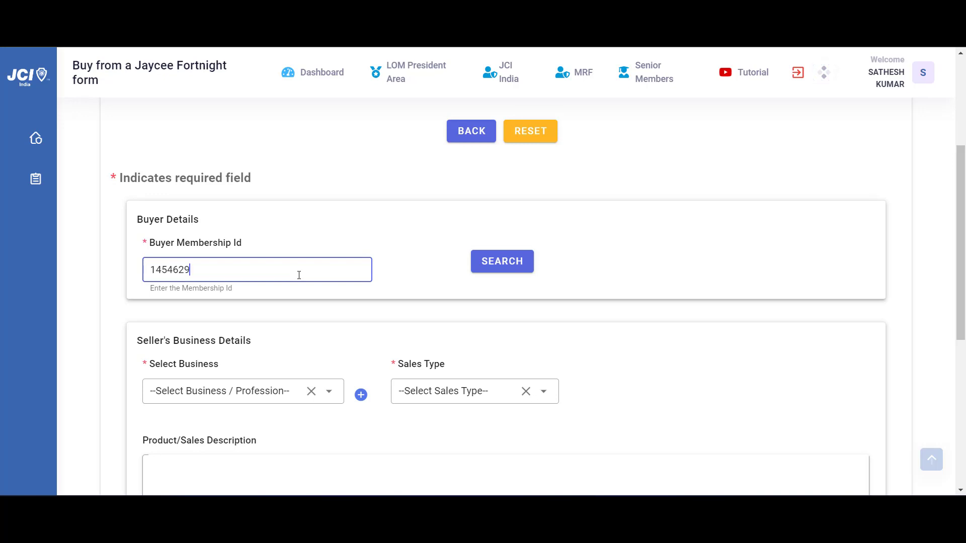
left_click(501, 261)
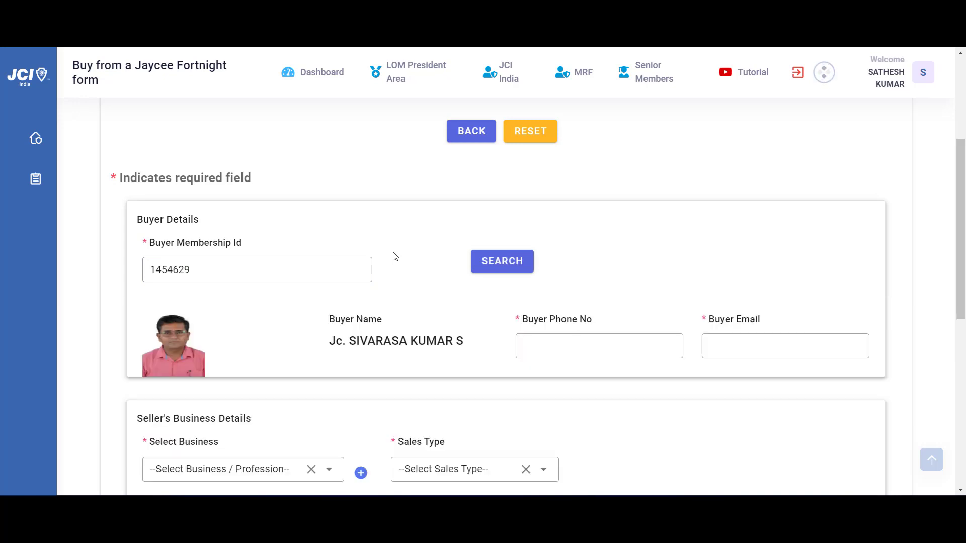
- Enter the buyer's phone number and e-mail address
scroll(390, 258, "down", 1)
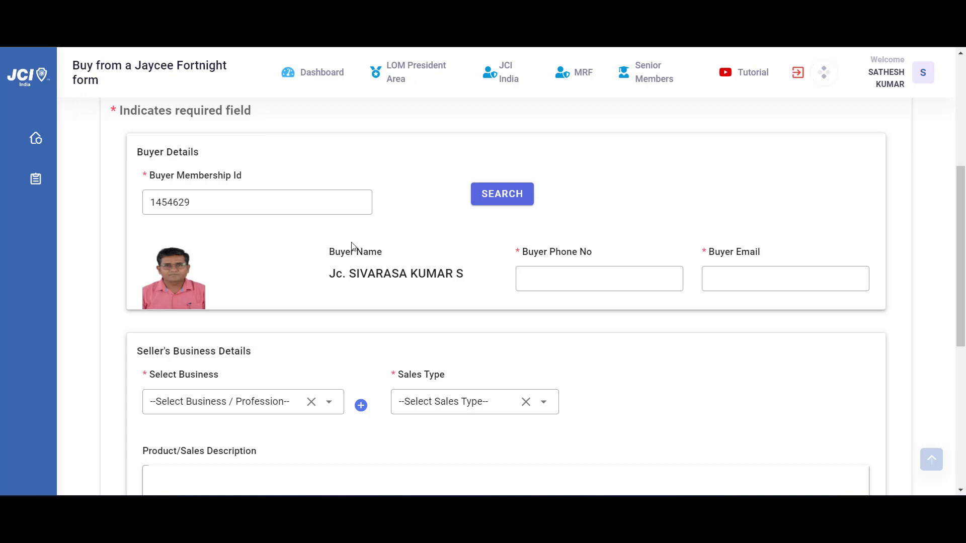
left_click(577, 277)
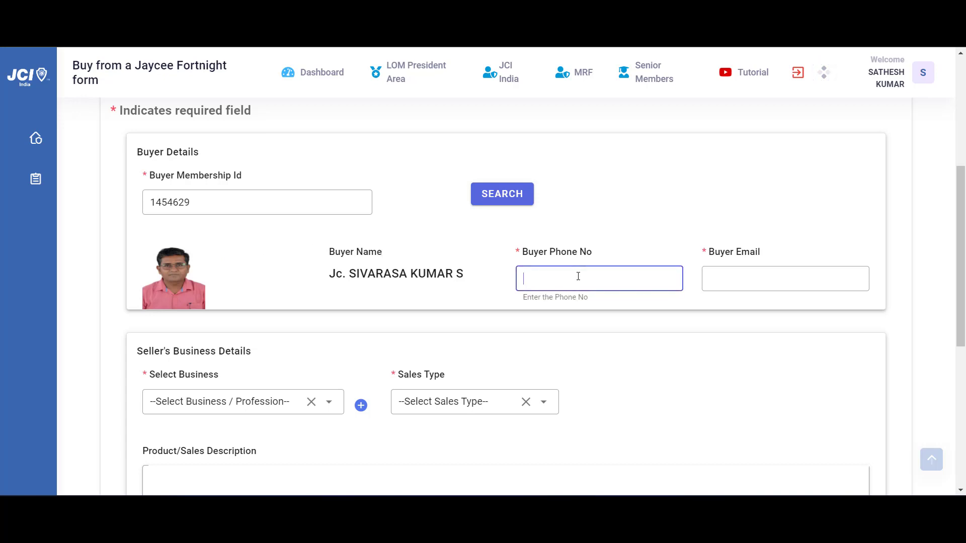
type("9876543210")
left_click(760, 279)
type("sample")
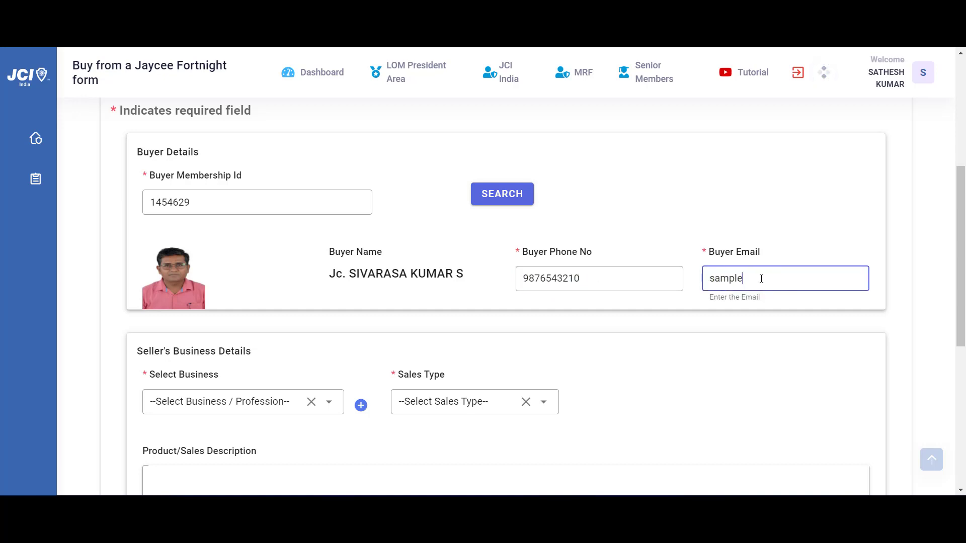
type("@gmail.com")
- Choose Vaagai Tecknowledge as the seller's business, closing the Add Business Details form unsaved
scroll(346, 379, "down", 3)
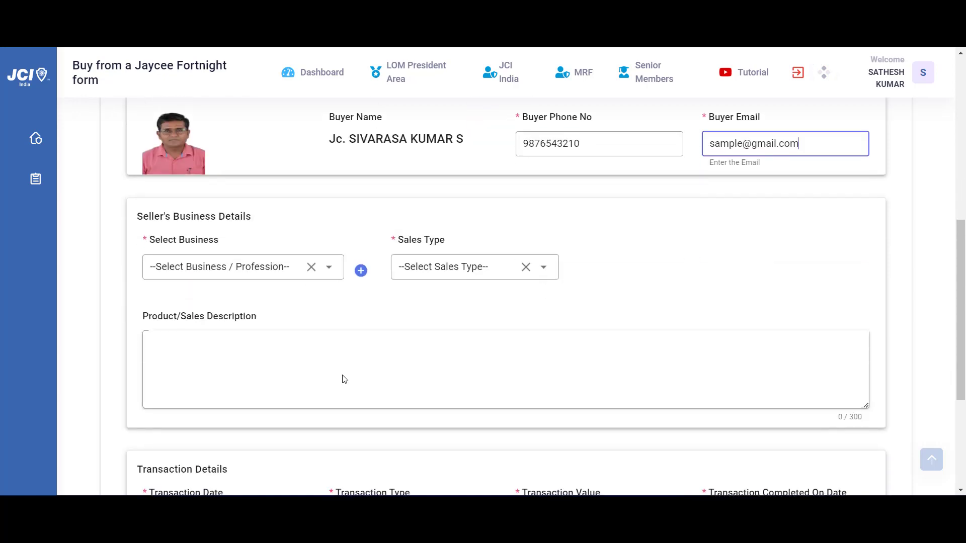
left_click(274, 273)
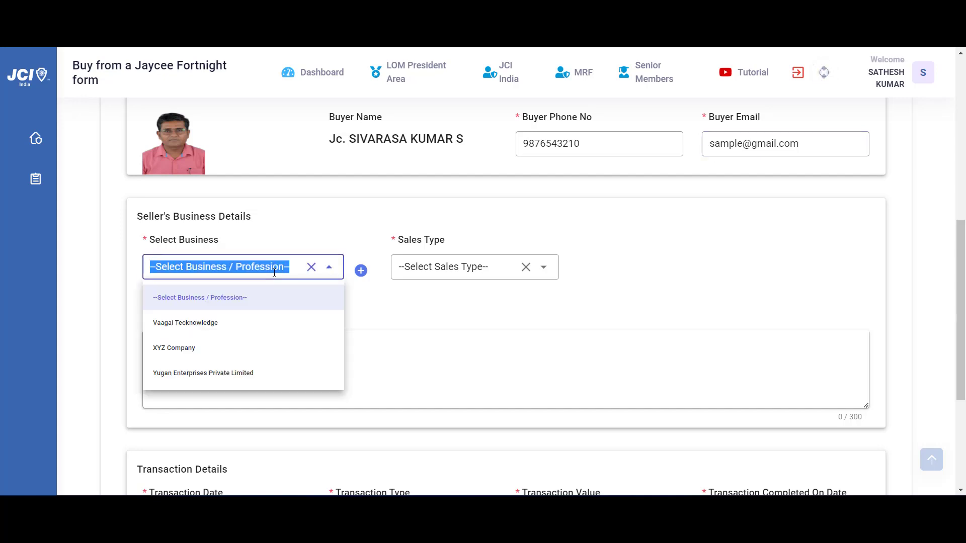
left_click(278, 331)
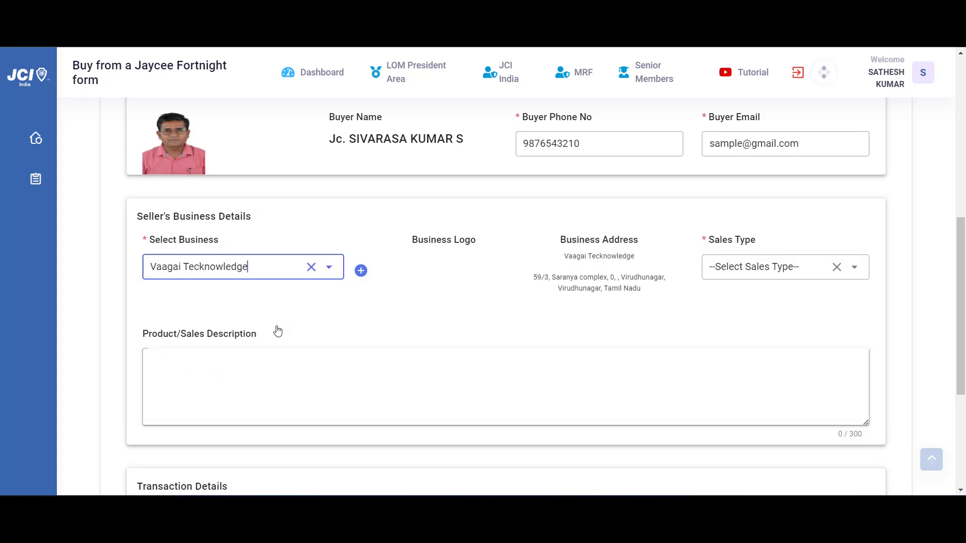
left_click(360, 271)
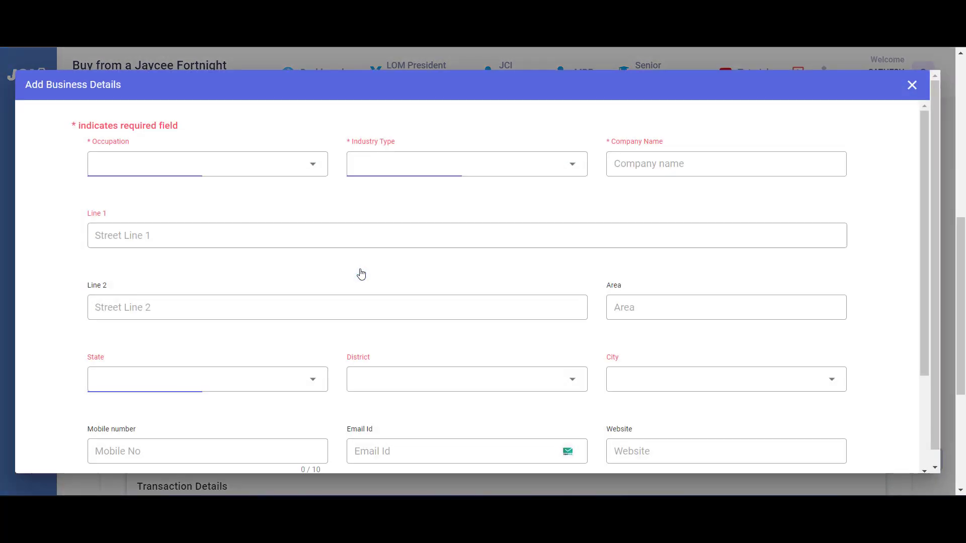
scroll(377, 270, "down", 3)
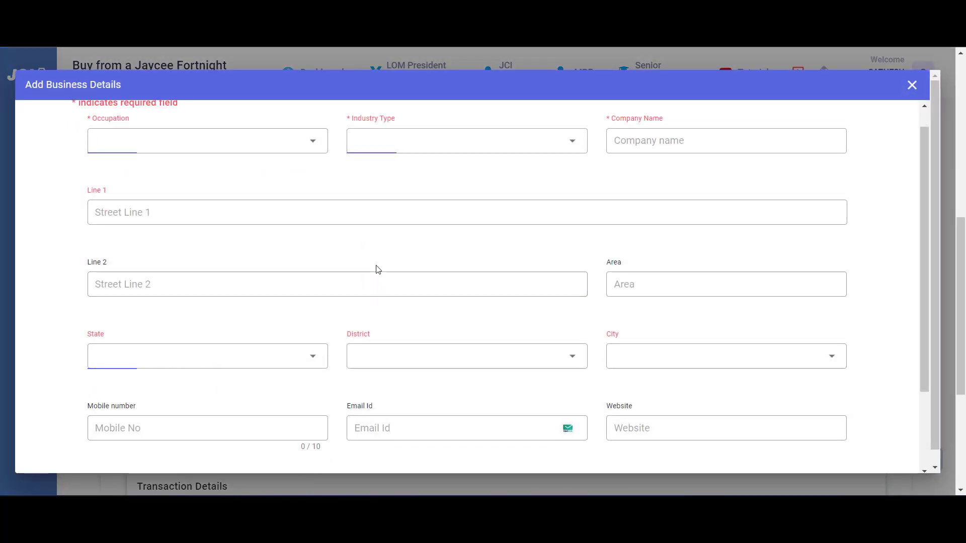
scroll(378, 270, "up", 3)
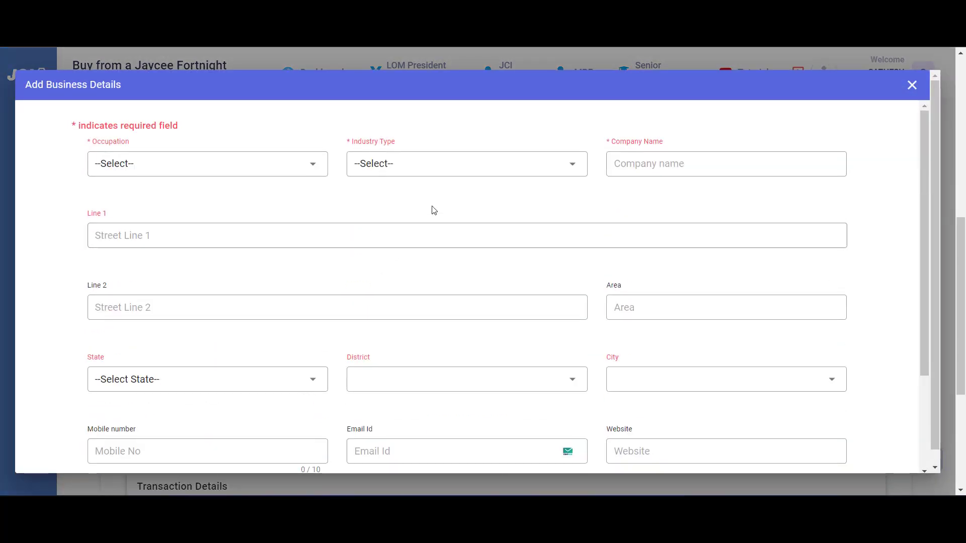
key("Escape")
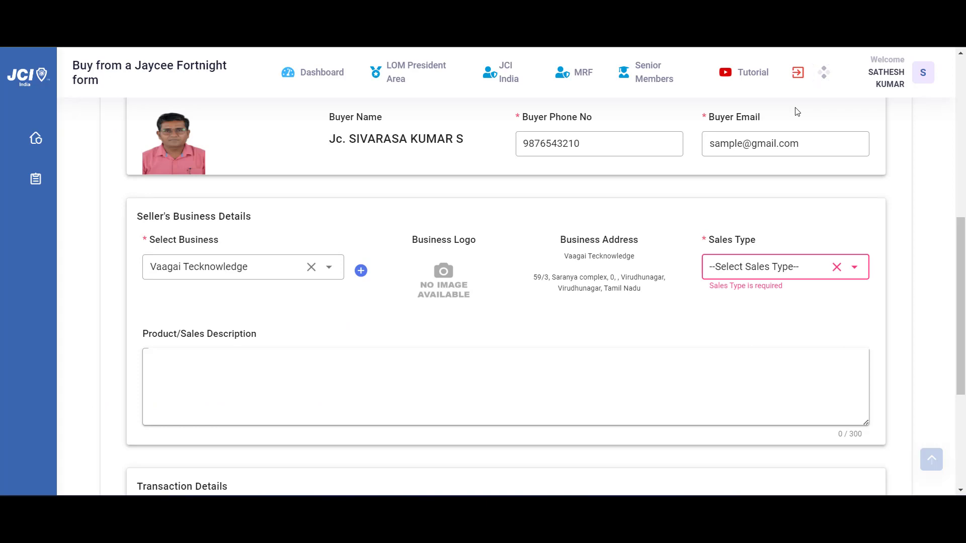
left_click(758, 263)
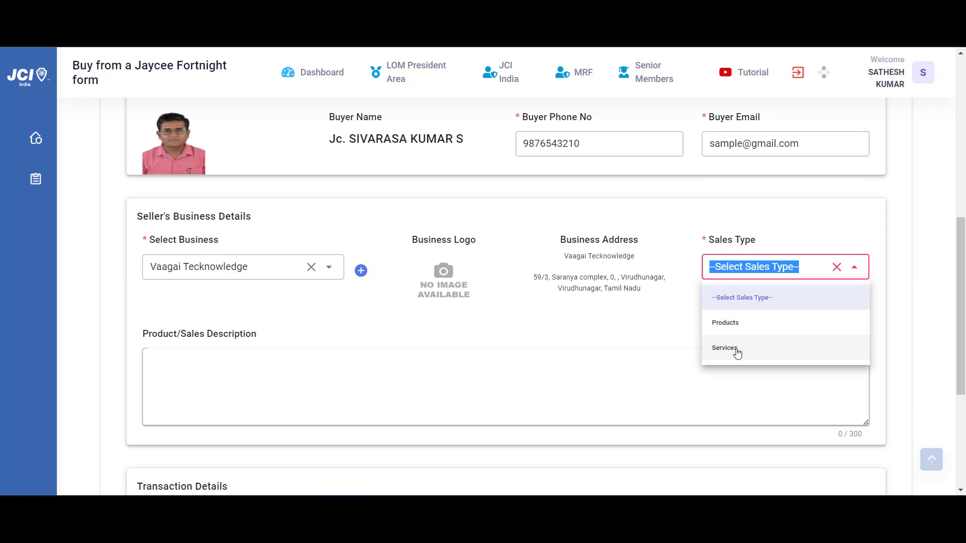
- Set the sales type to Products with the description 'Laptop'
left_click(733, 322)
scroll(598, 273, "down", 1)
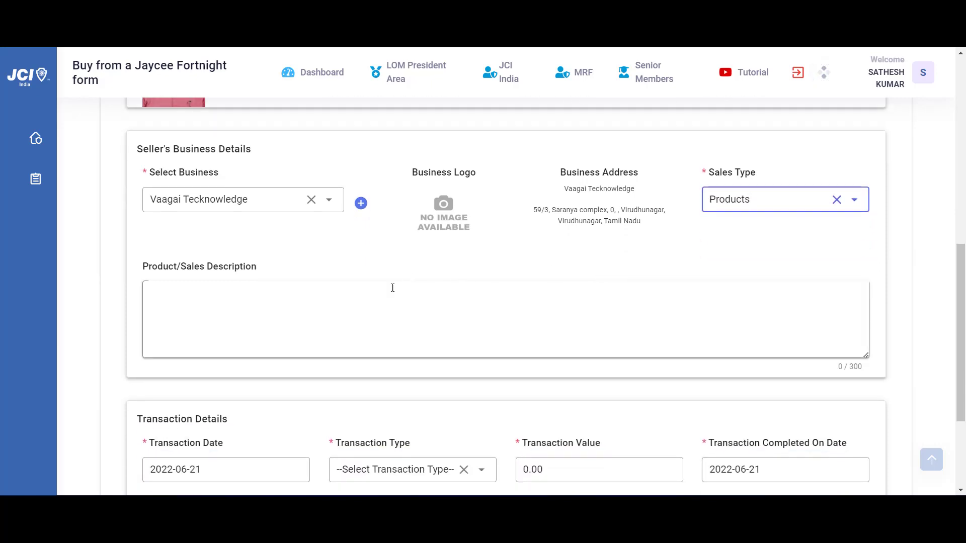
left_click(256, 291)
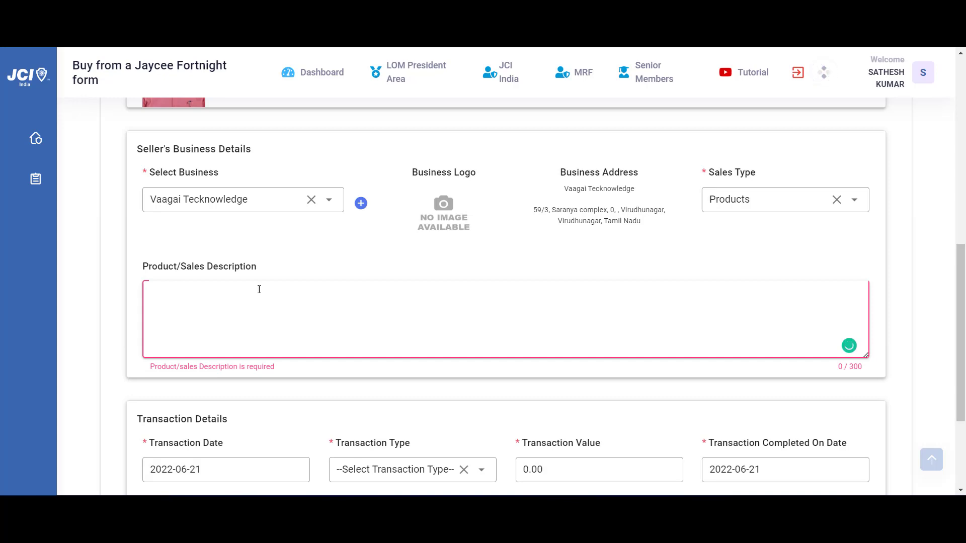
type("Lapt")
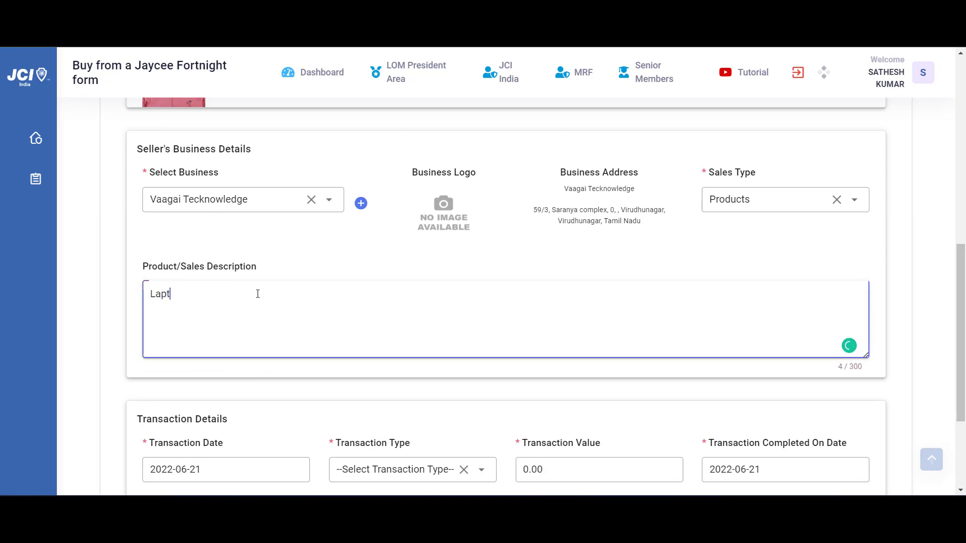
type("op")
- Set the transaction date to June 20, 2022
scroll(257, 293, "down", 3)
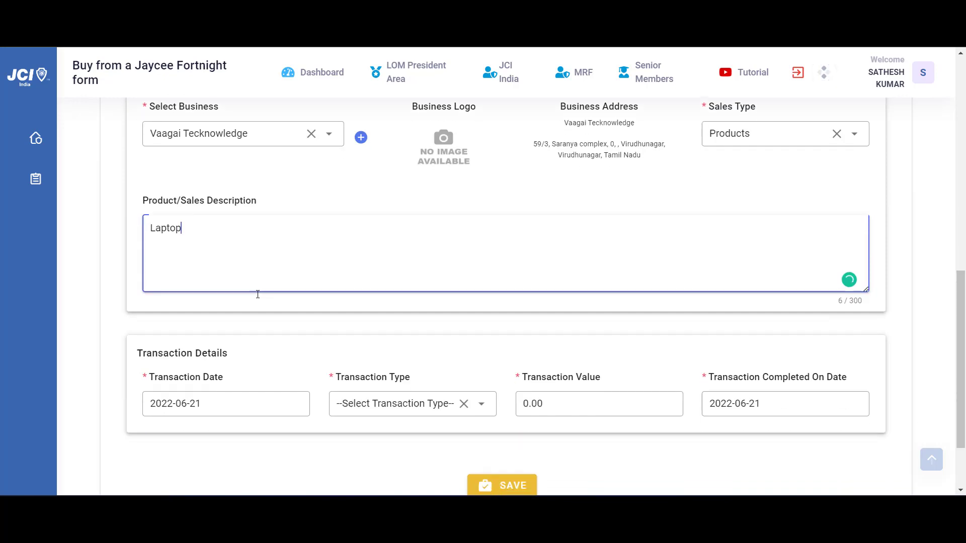
left_click(250, 339)
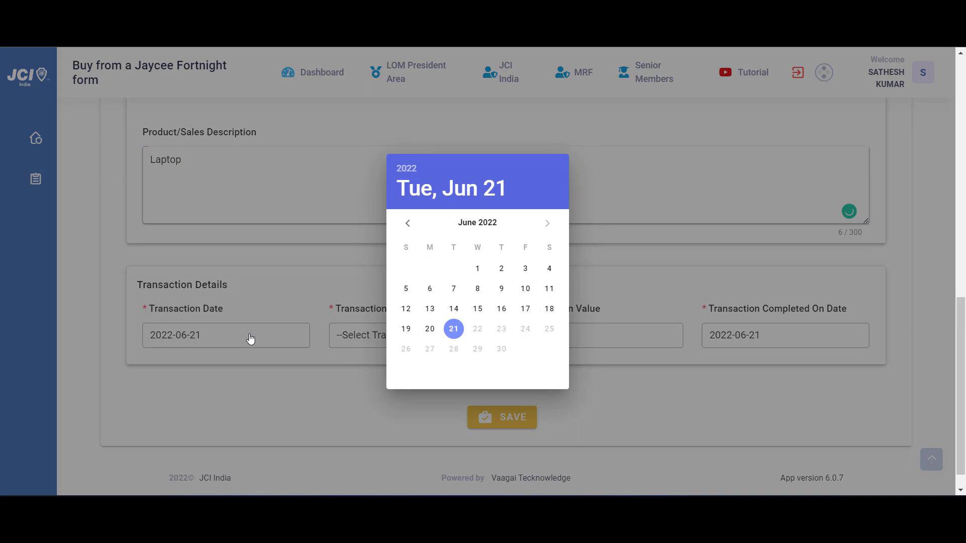
left_click(407, 225)
left_click(548, 225)
left_click(430, 329)
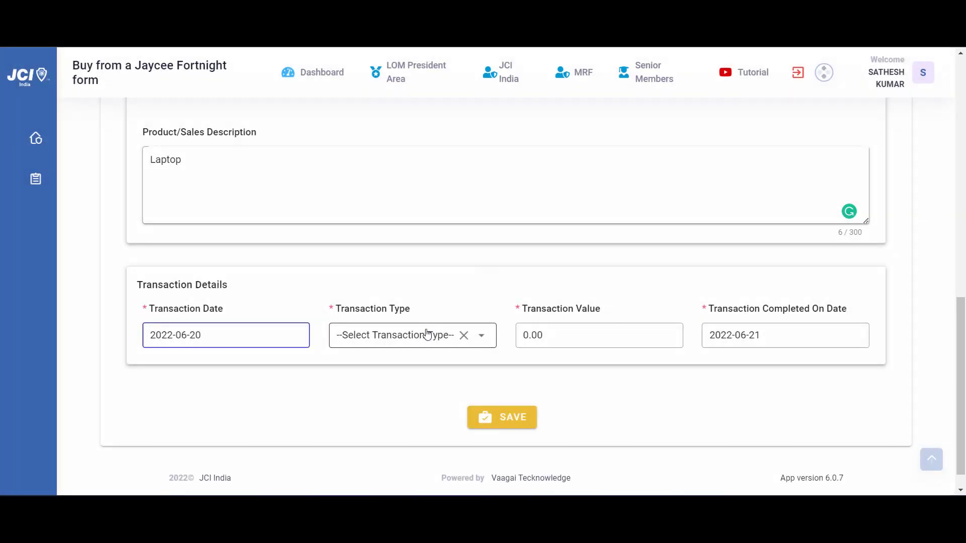
- Make the transaction type Cash with a transaction value of 25000
left_click(419, 333)
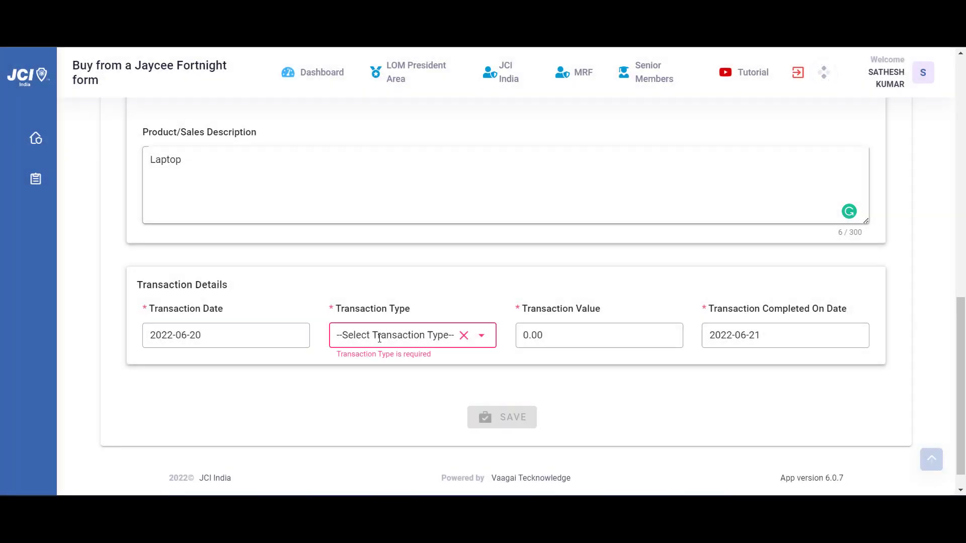
left_click(393, 220)
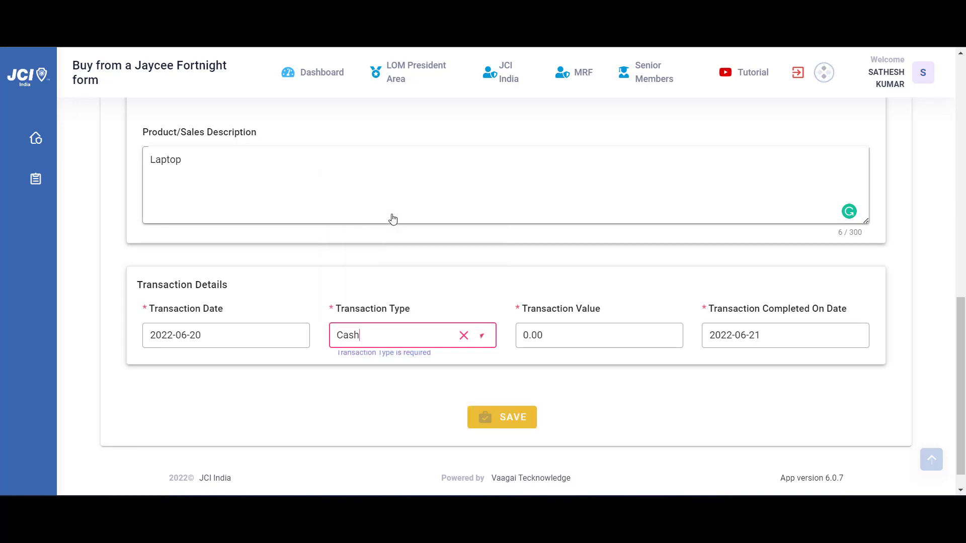
scroll(453, 264, "down", 1)
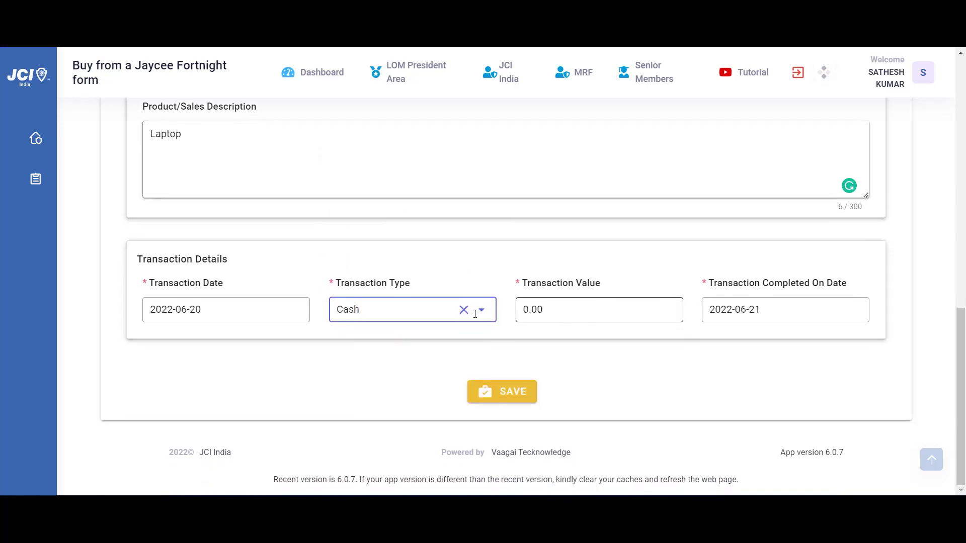
left_click_drag(554, 309, 503, 317)
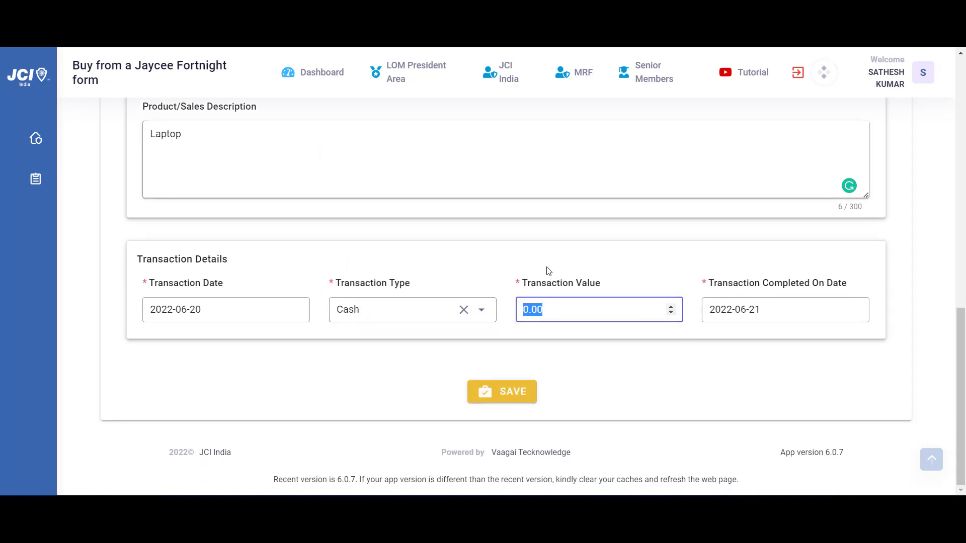
type("25000")
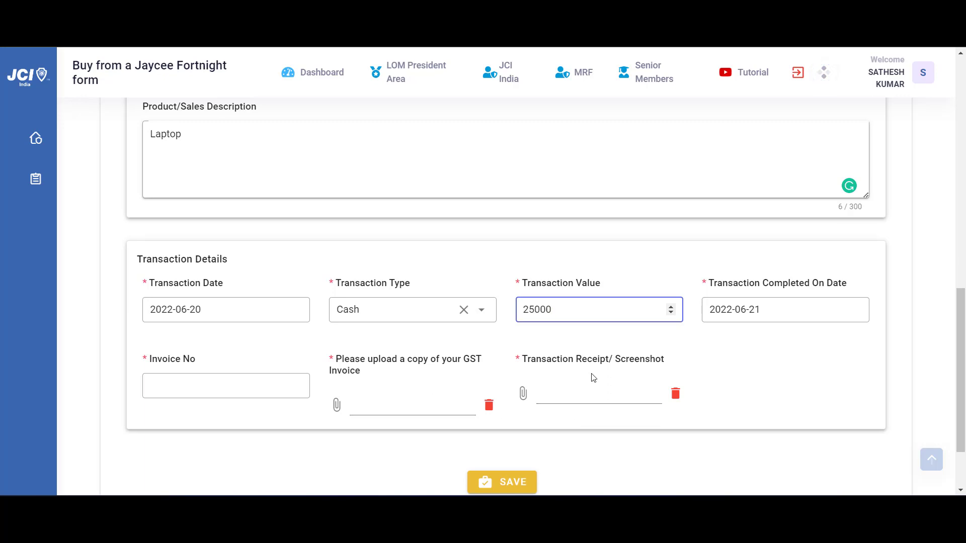
- Keep June 21, 2022 as the completed date
left_click(172, 387)
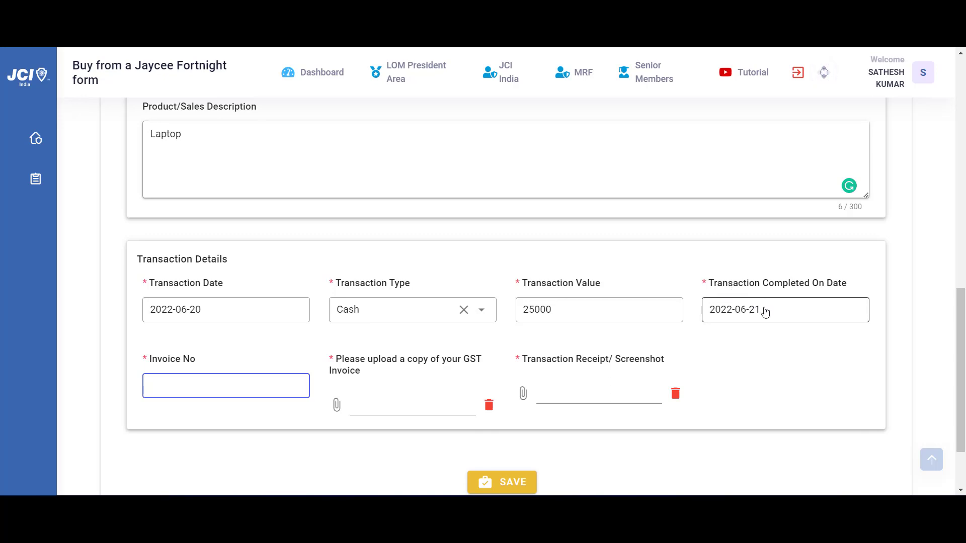
left_click(770, 263)
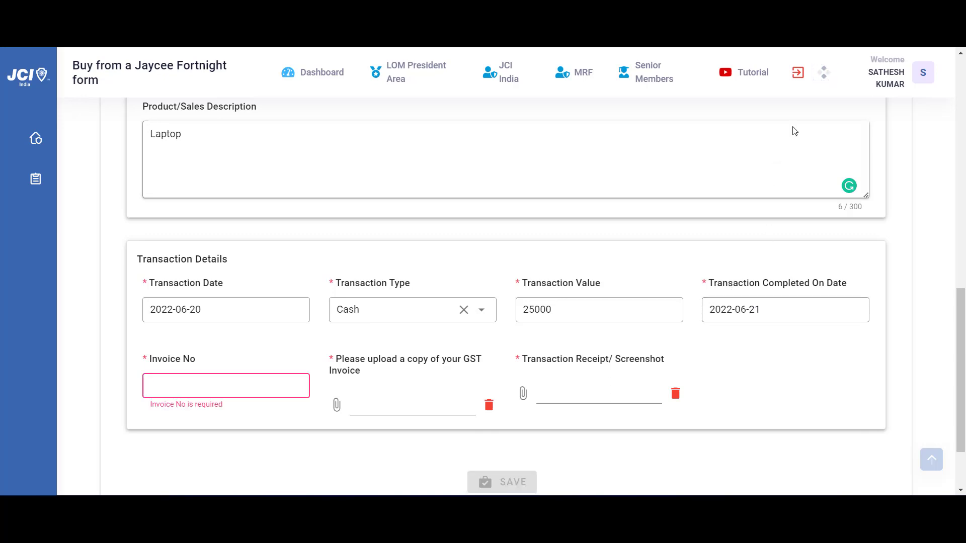
left_click(732, 309)
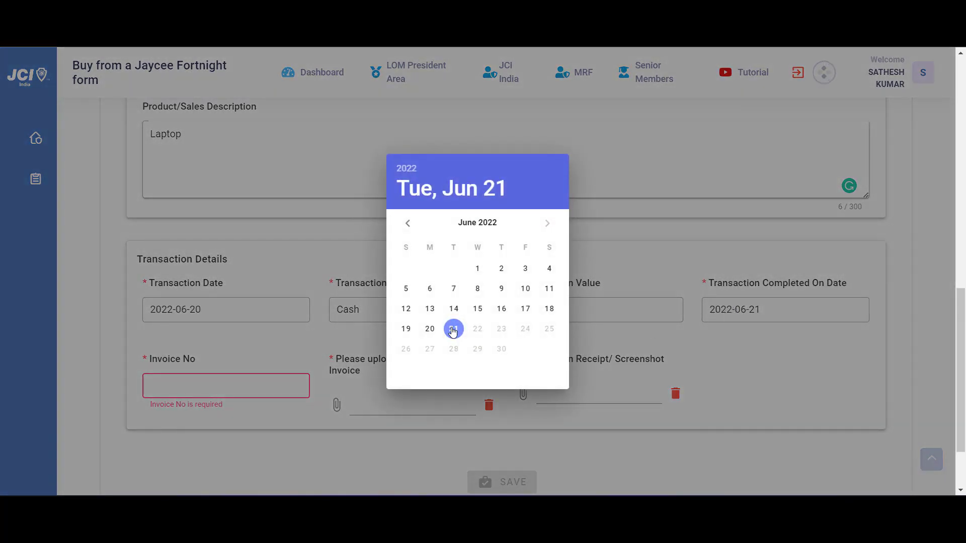
left_click(453, 329)
- Enter invoice number 12346, attach the invoice and receipt images, and save the entry
scroll(454, 332, "down", 2)
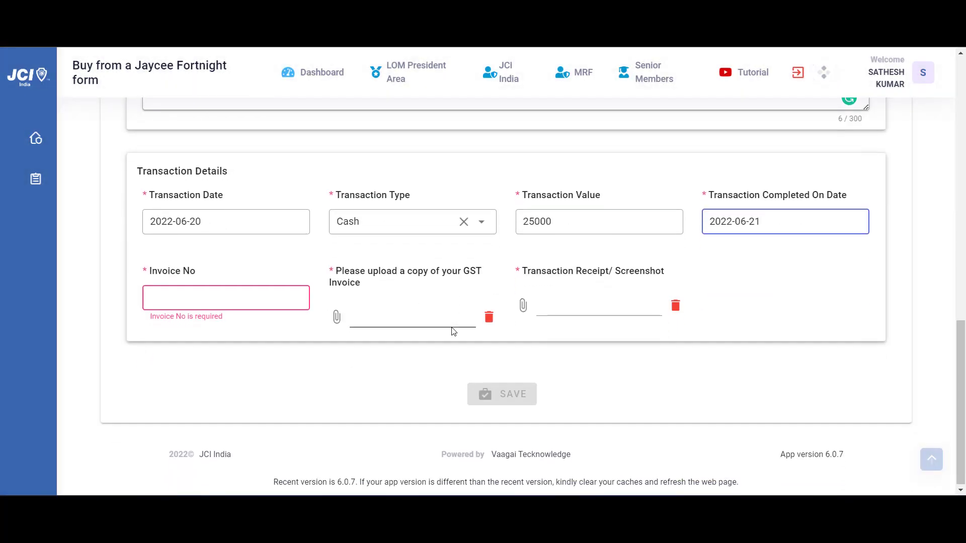
left_click(206, 301)
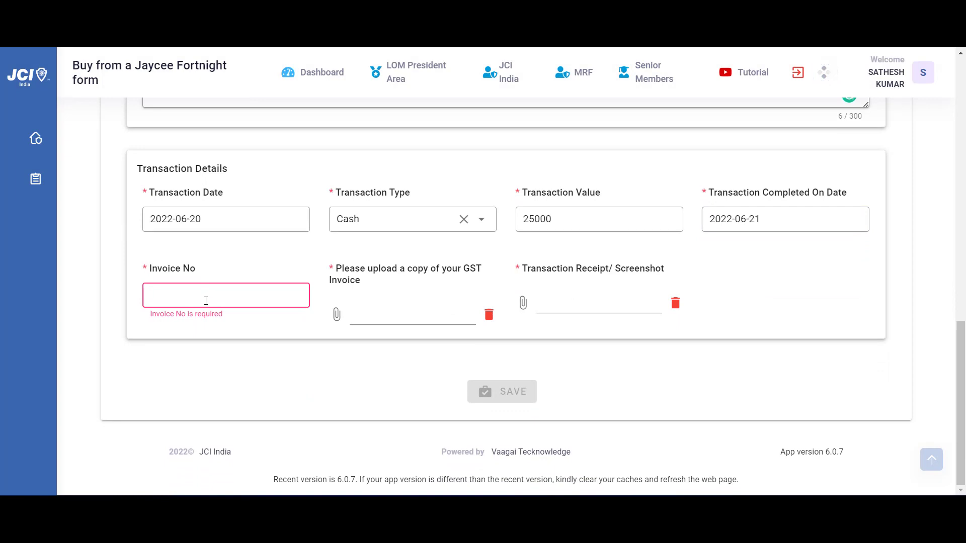
type("12346")
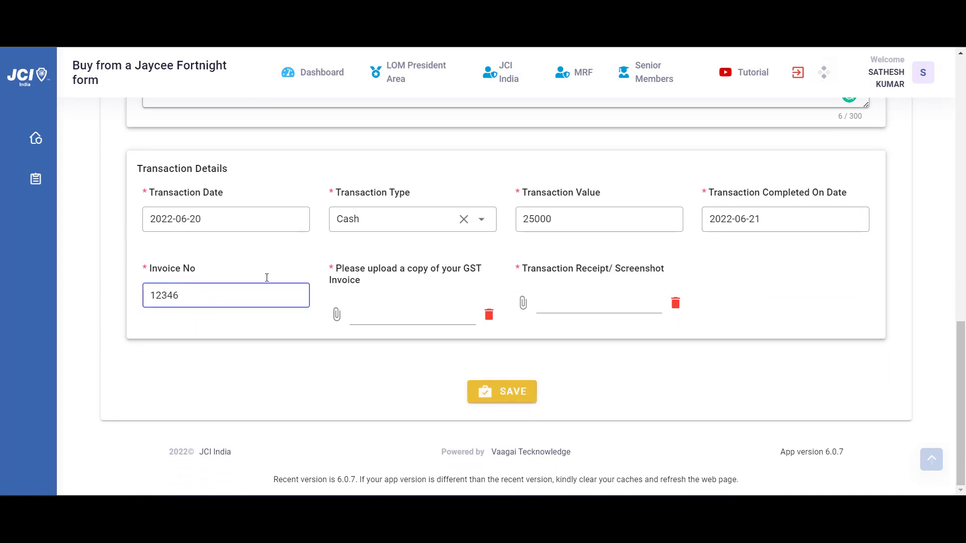
left_click(452, 343)
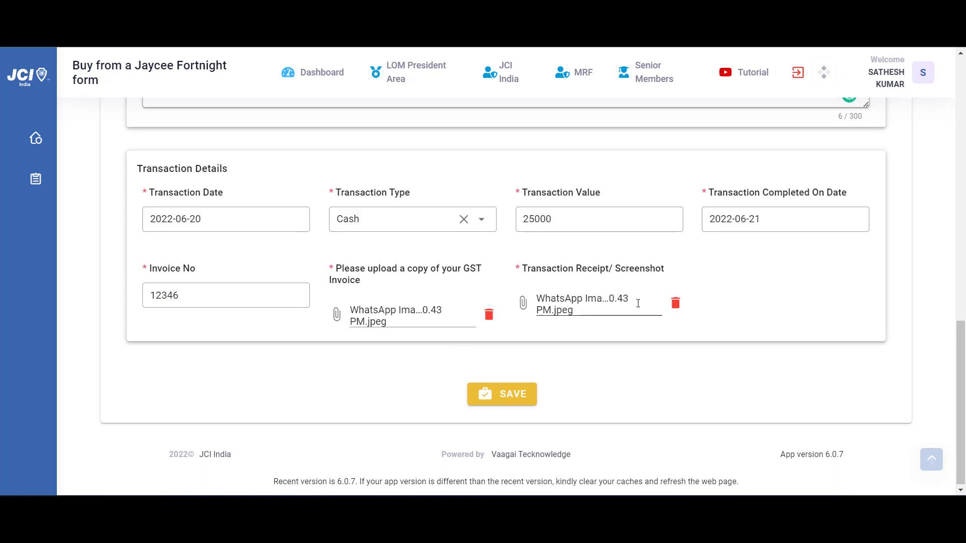
left_click(508, 393)
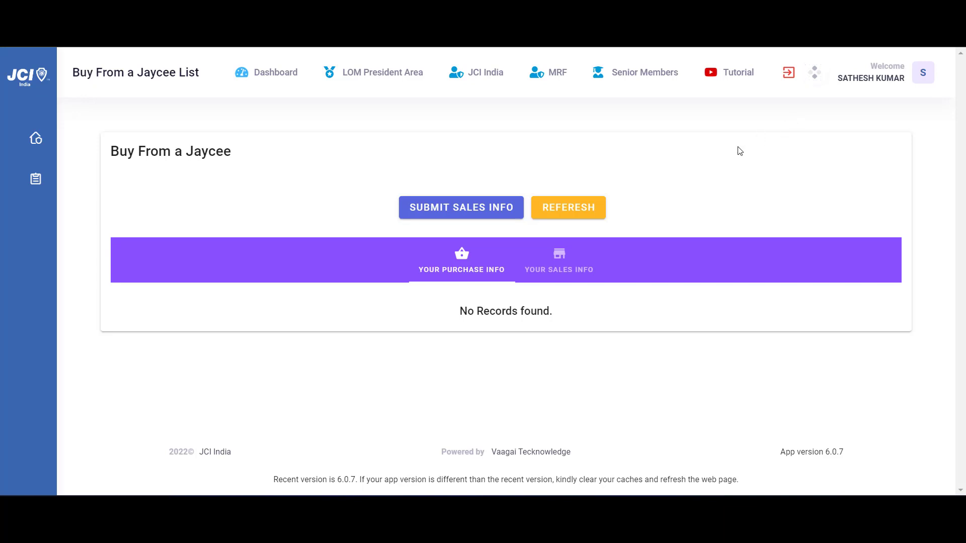
- Check the new ₹25,000 cash Products sale under Your Sales Info, then view Your Purchase Info
left_click(565, 260)
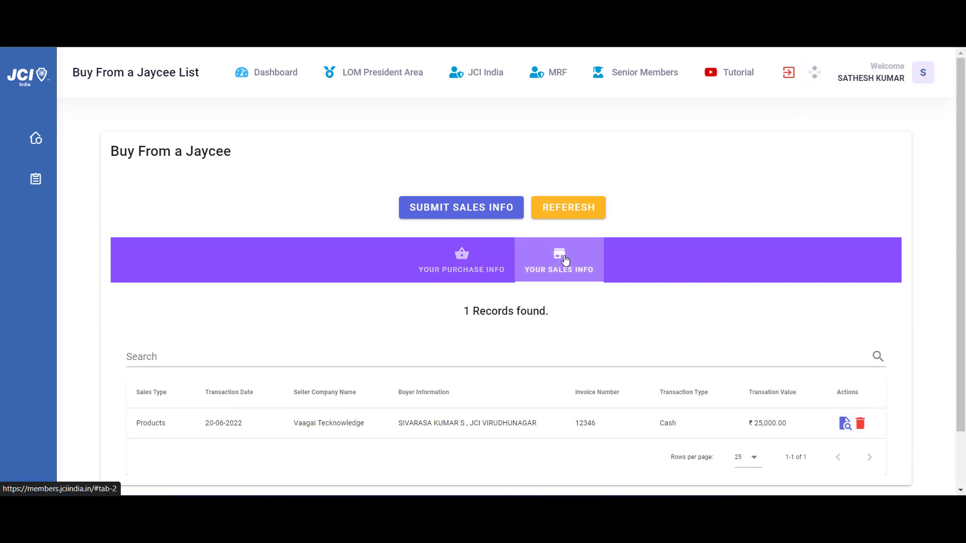
left_click(459, 265)
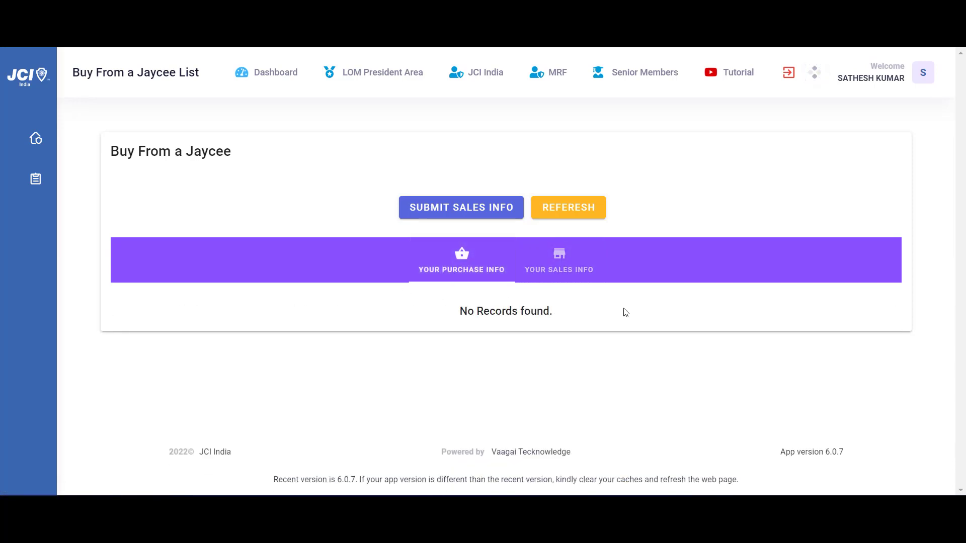